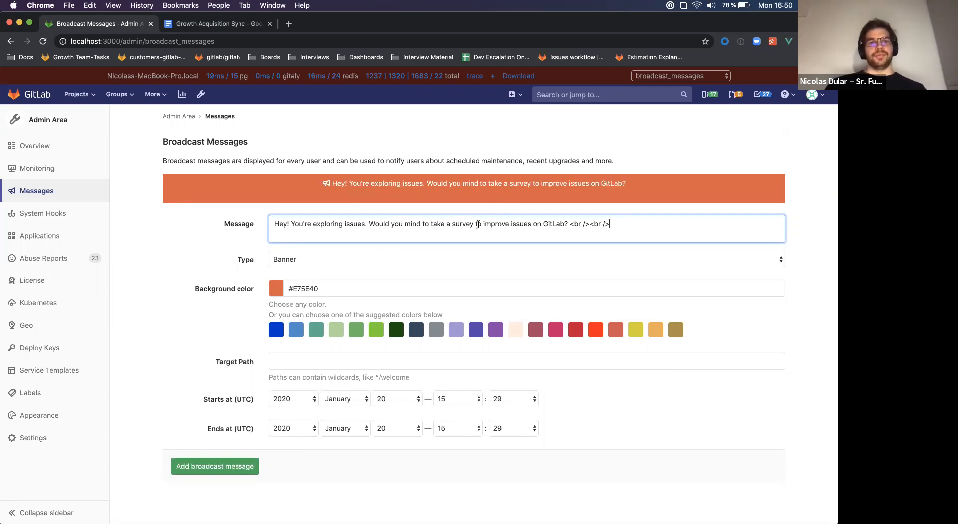
# Set the broadcast message type to Notification.
pyautogui.click(207, 239)
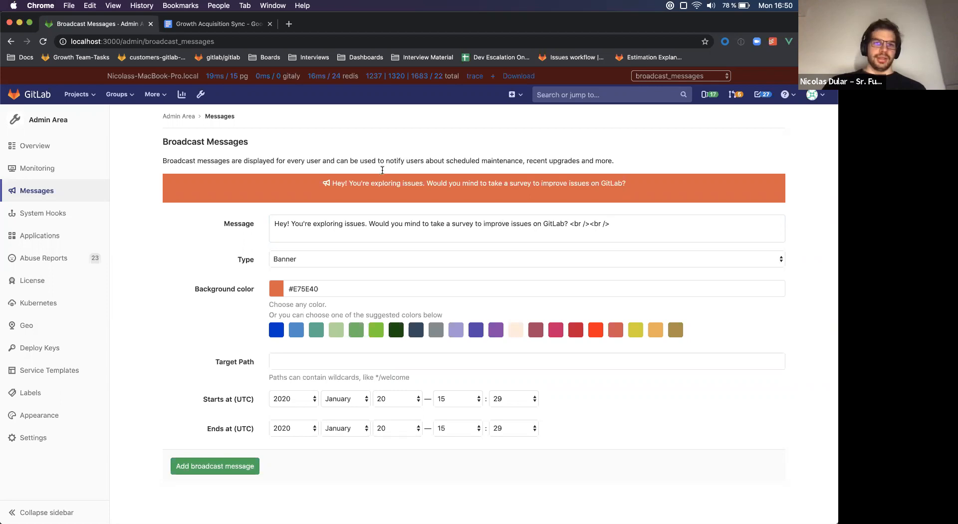
pyautogui.doubleClick(336, 183)
pyautogui.moveTo(379, 180); pyautogui.dragTo(457, 184)
pyautogui.click(447, 193)
pyautogui.click(331, 263)
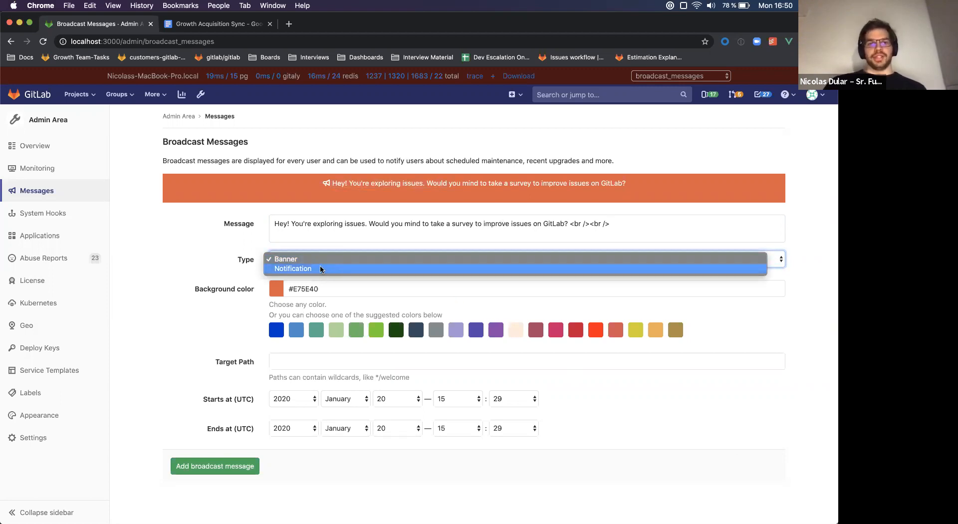
pyautogui.click(321, 270)
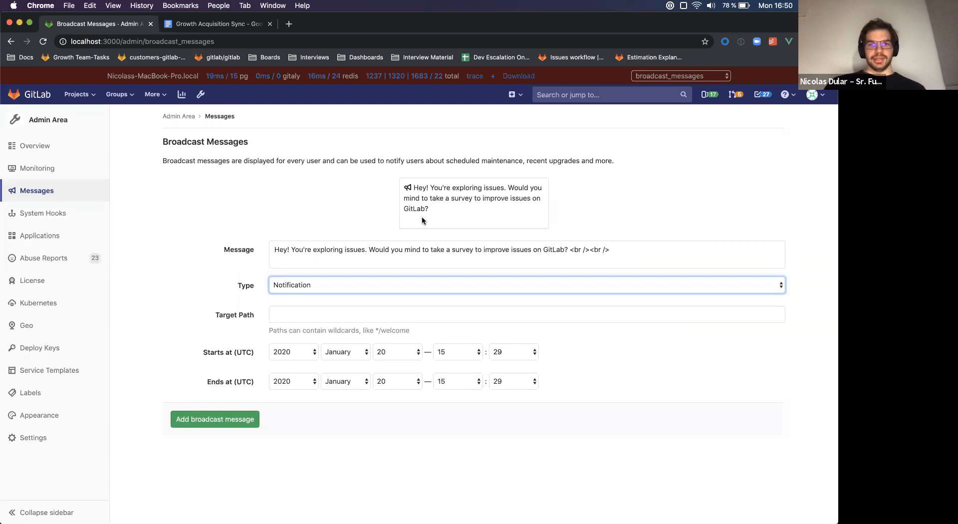
# Add a "Take Survey!" link with href "#" on a new line of the message.
pyautogui.click(605, 249)
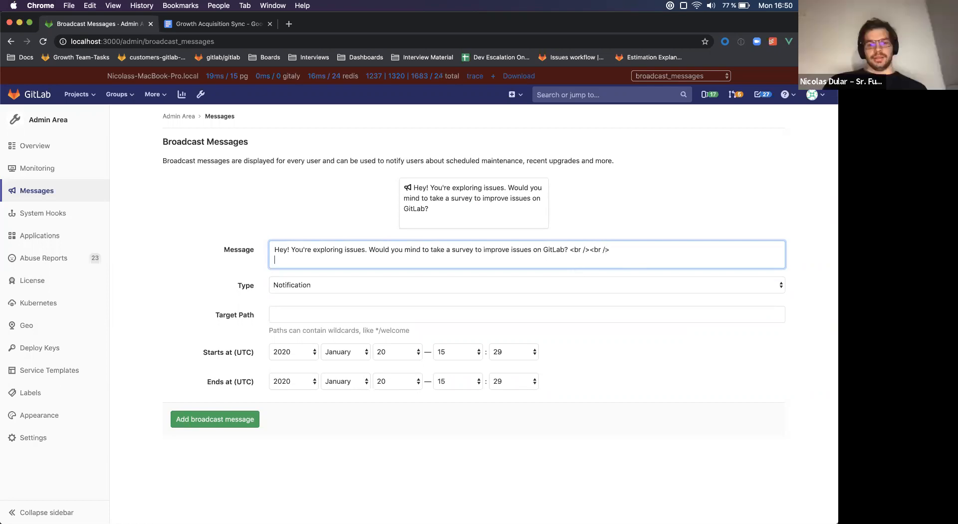
pyautogui.write('<a href="#">Take Survey!</a>')
pyautogui.moveTo(569, 258); pyautogui.dragTo(630, 261)
# Style the survey link as a green button with class "btn btn-success" and style "text-decoration: none".
pyautogui.click(399, 270)
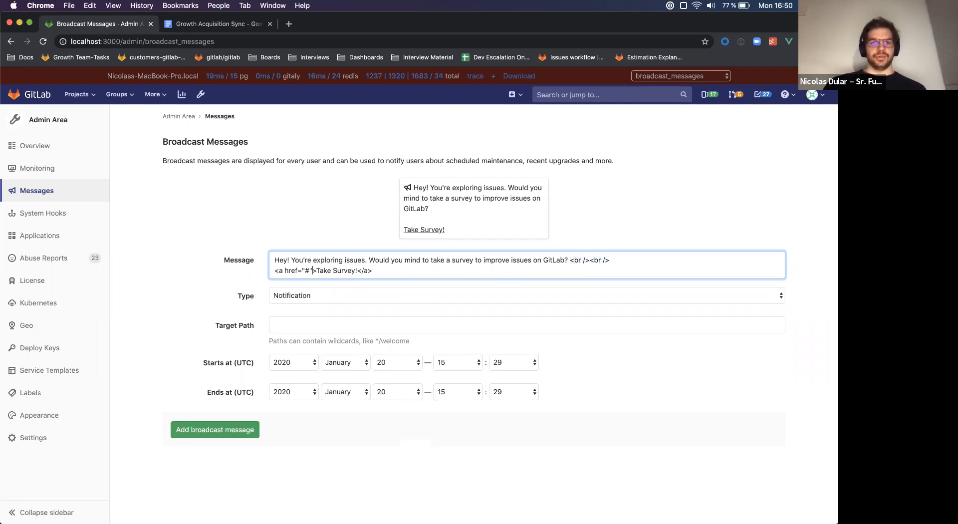
pyautogui.write('class="btn')
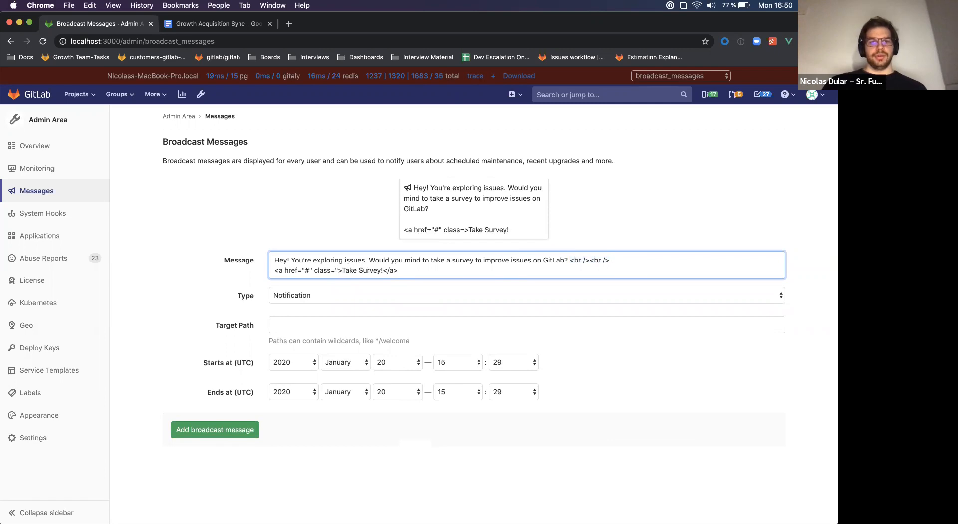
pyautogui.write(' btn-succe')
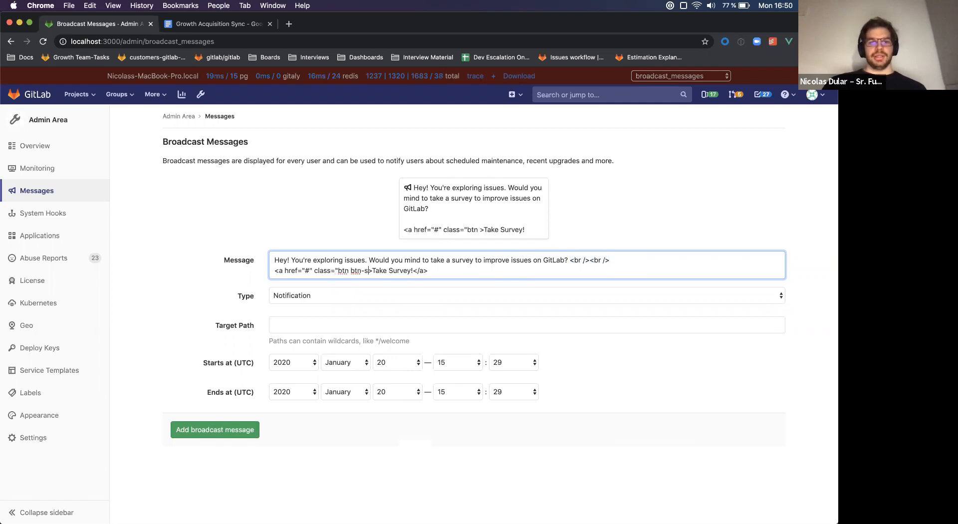
pyautogui.write('ss"')
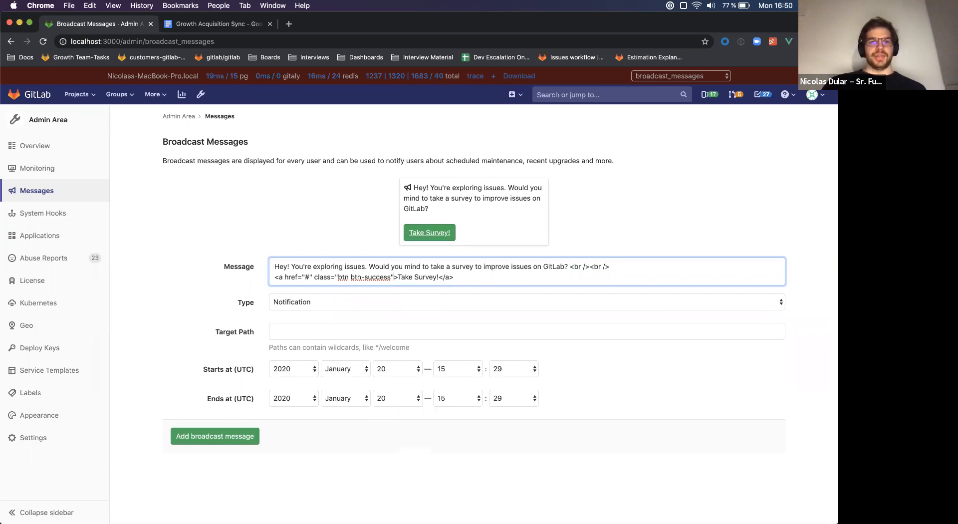
pyautogui.write(' style="text-decoration: none"')
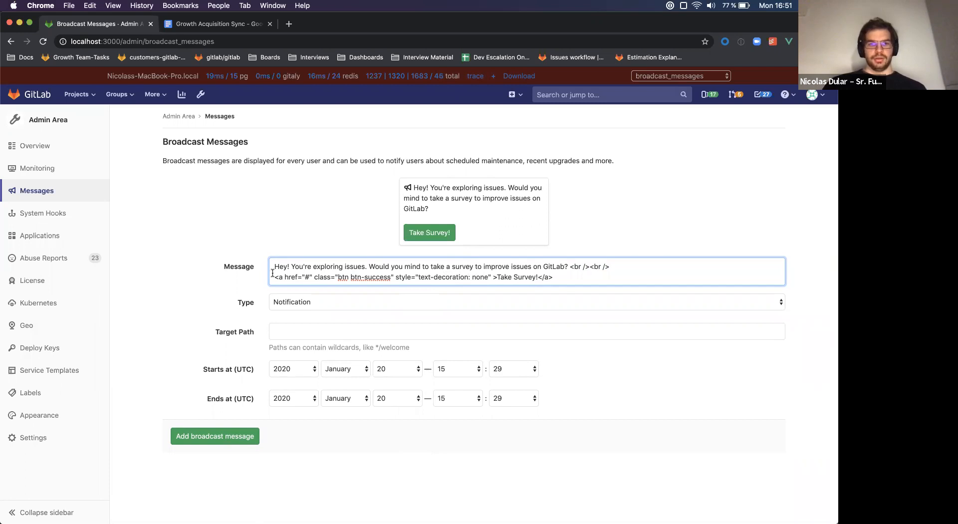
# Add the attribute target="blank" to the survey link, directly after its href.
pyautogui.click(311, 275)
pyautogui.write('t')
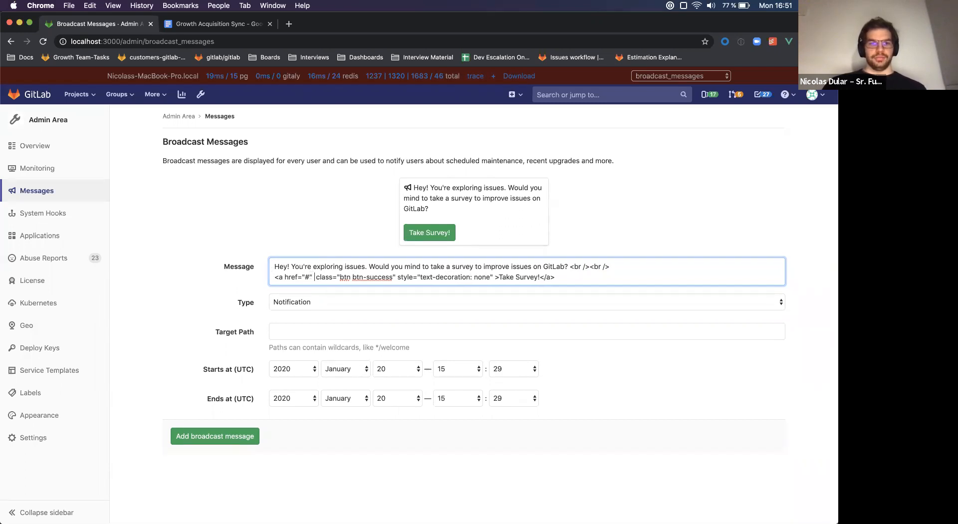
pyautogui.write('arget="blank')
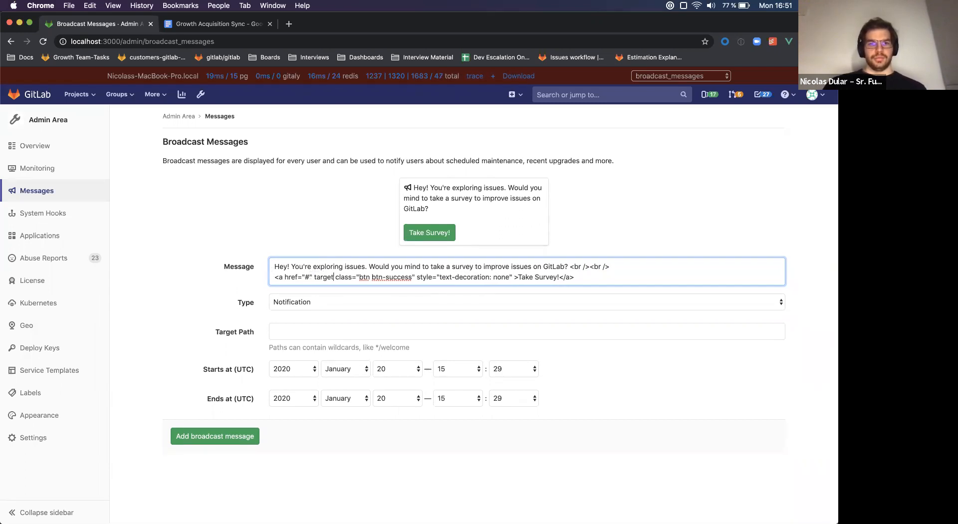
pyautogui.write('"')
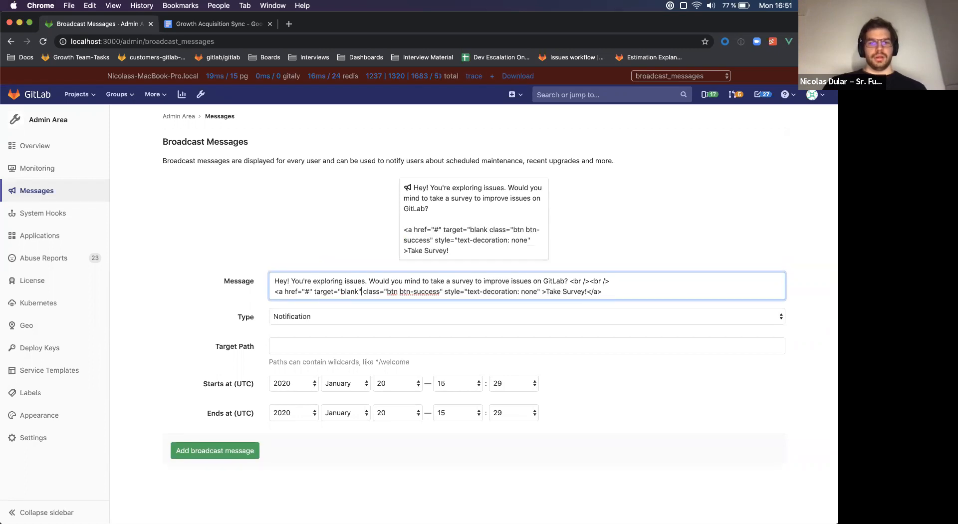
# Change the survey link's href value to '/something.
pyautogui.click(310, 275)
pyautogui.press('BackSpace')
pyautogui.write("'/soet")
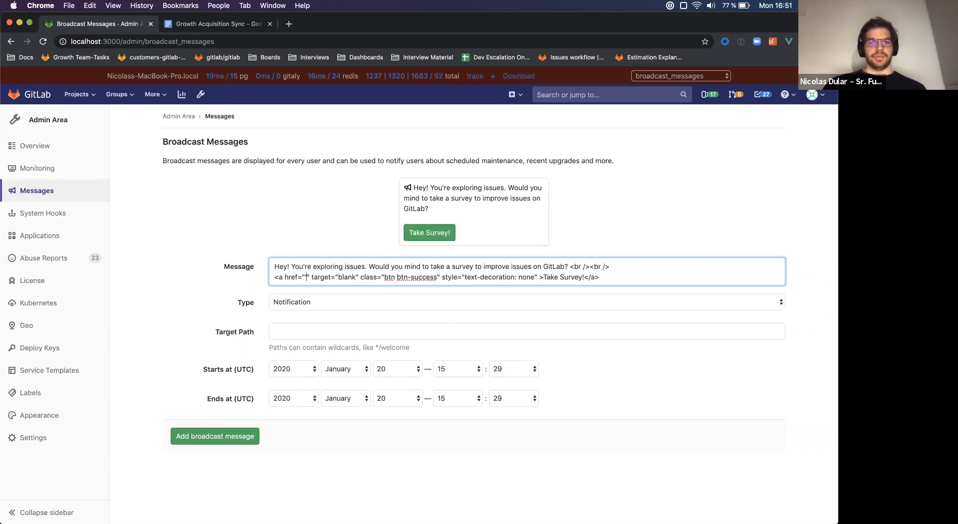
pyautogui.press('BackSpace')
pyautogui.press('BackSpace')
pyautogui.write('mething')
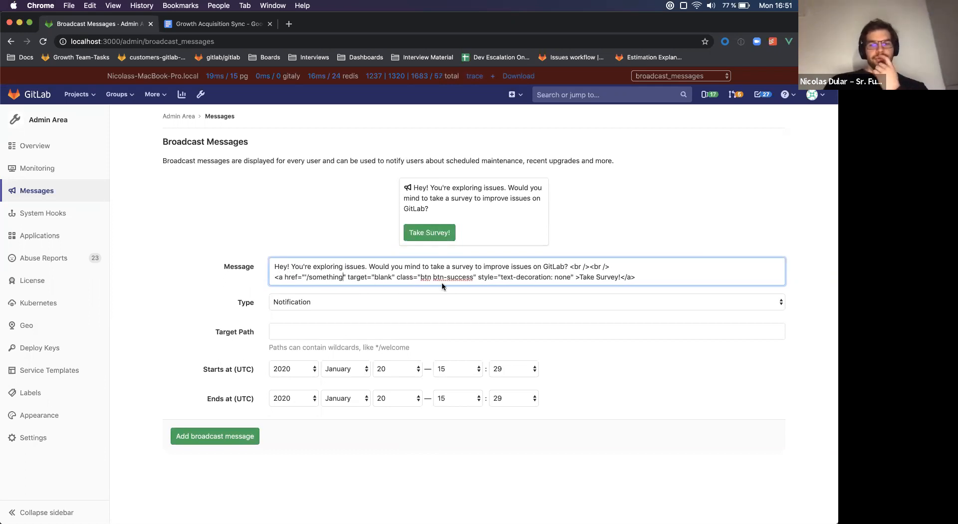
pyautogui.click(658, 277)
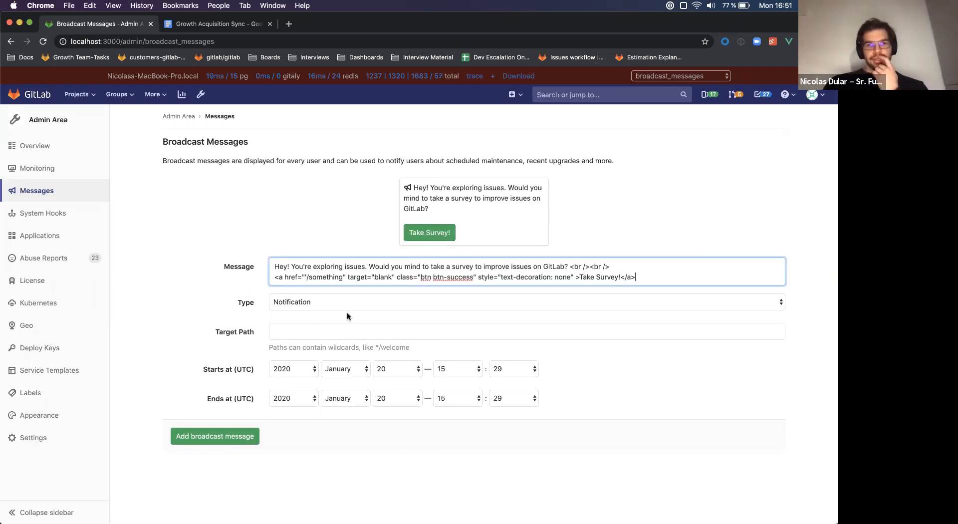
# Set the message's target path to */issues.
pyautogui.click(315, 327)
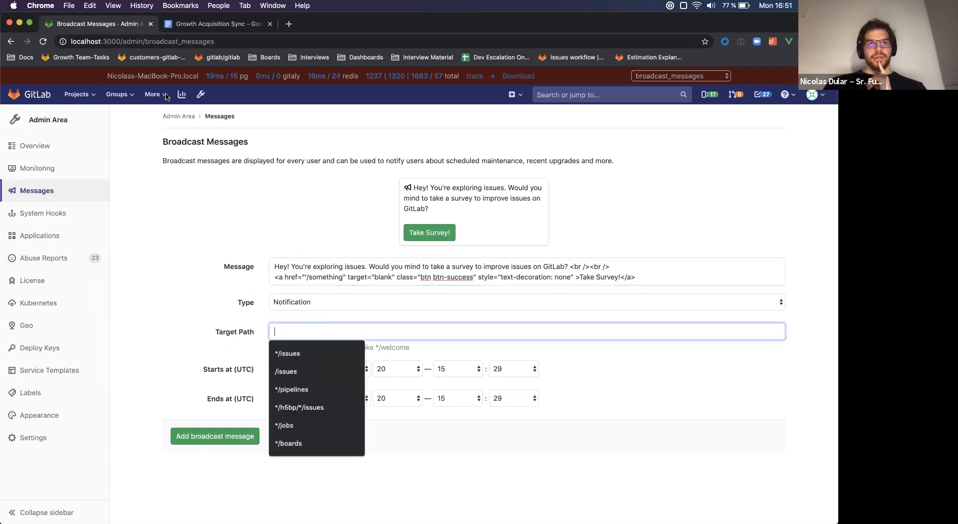
pyautogui.click(185, 246)
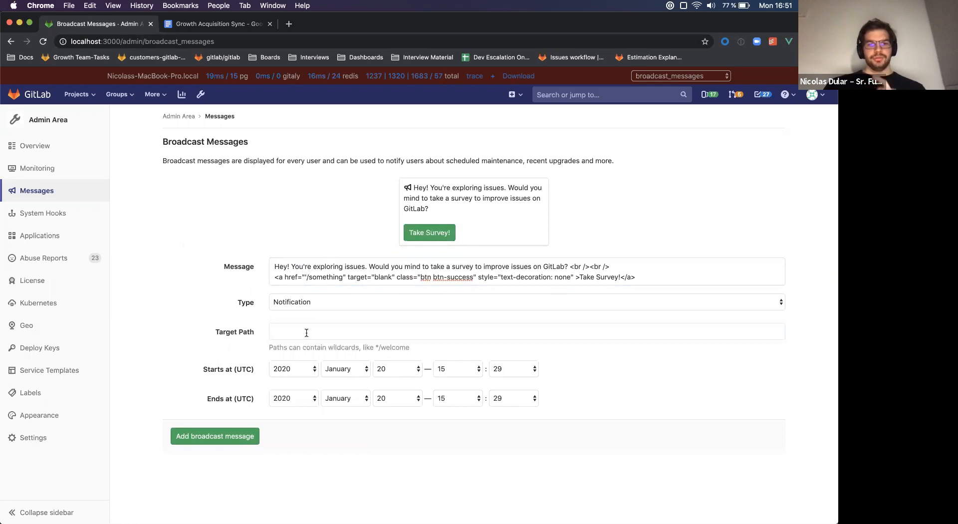
pyautogui.click(306, 333)
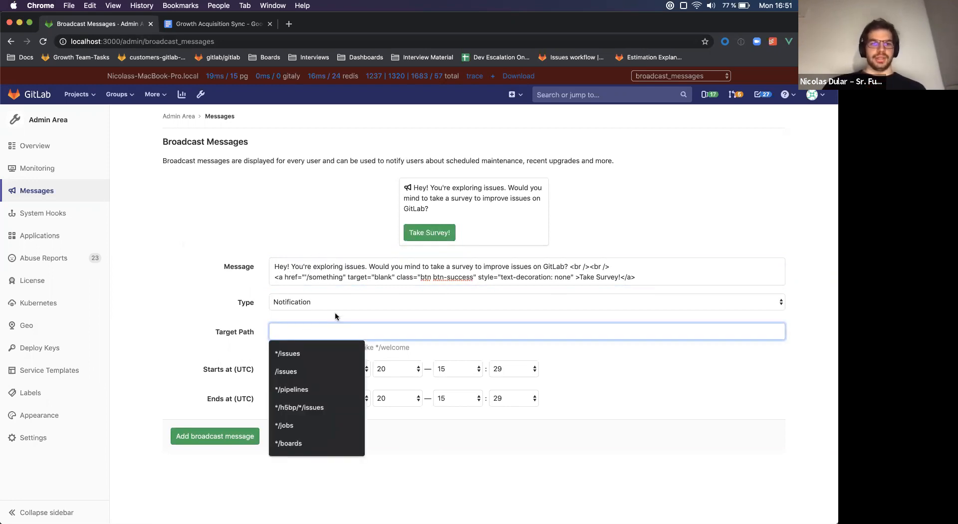
pyautogui.write('*/')
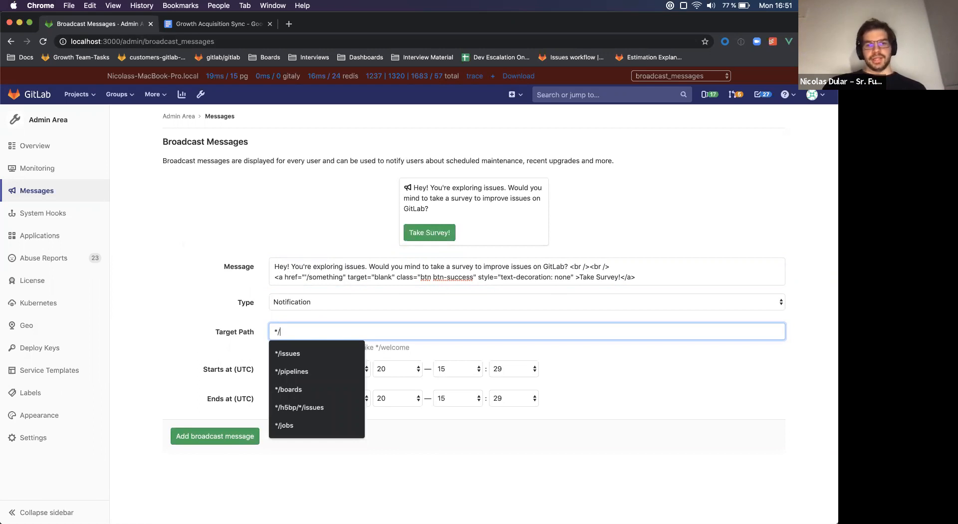
pyautogui.write('issues')
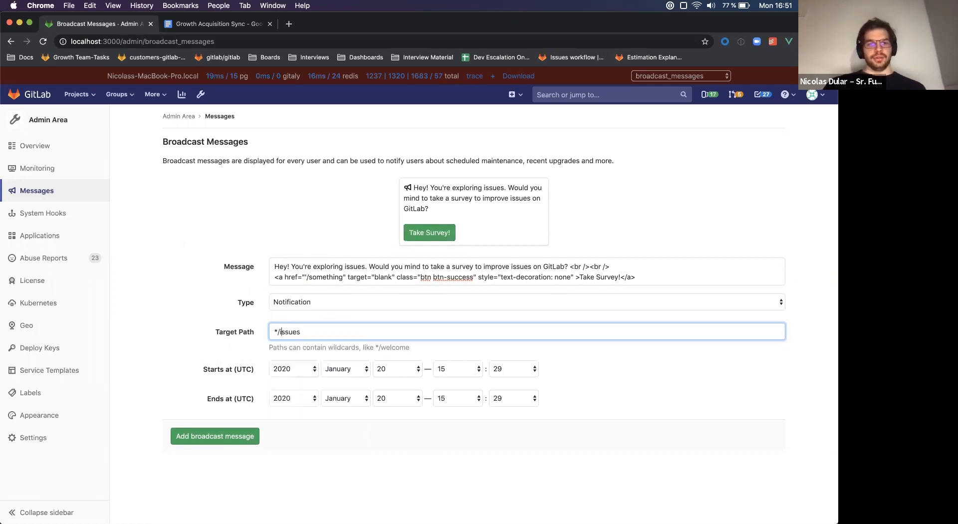
pyautogui.moveTo(280, 332); pyautogui.dragTo(274, 332)
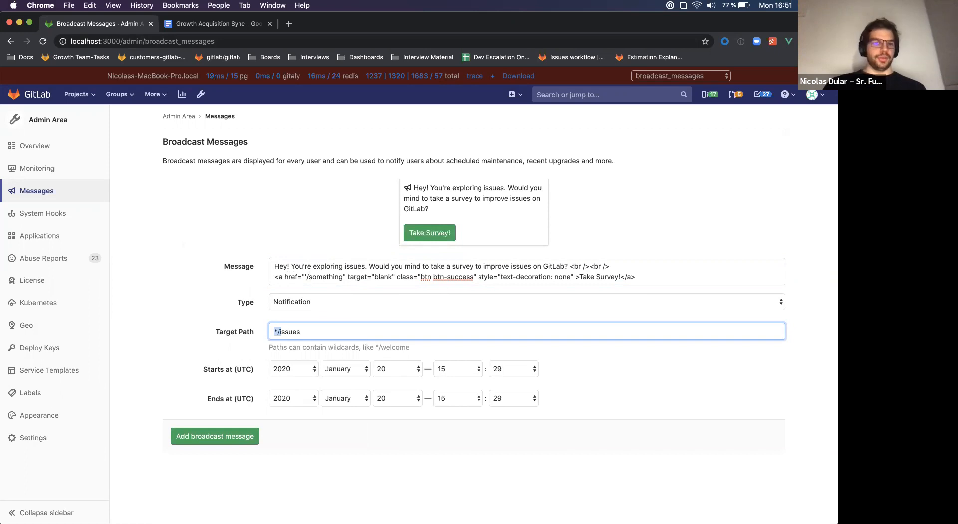
pyautogui.press('super+Right')
pyautogui.hotkey('alt', 'shift', 'Left')
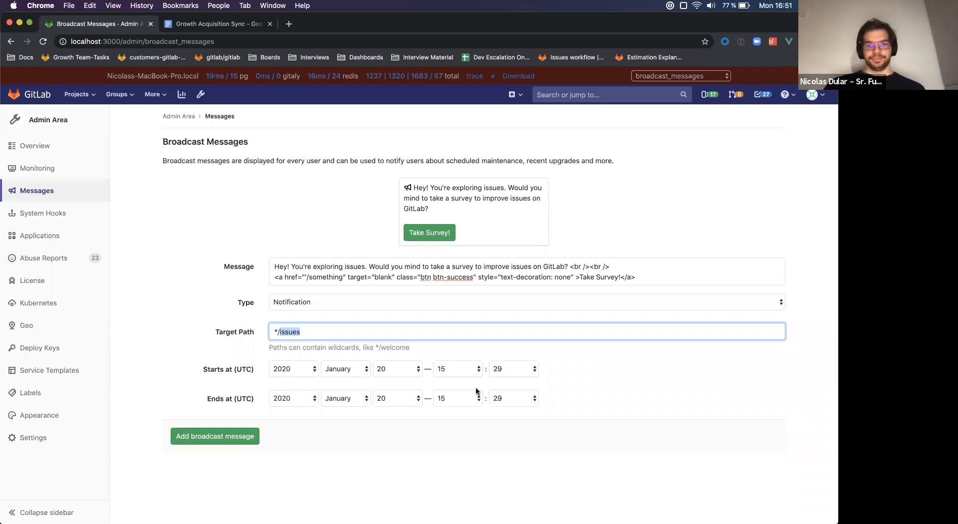
# Set the message's end hour to 17 and add the broadcast message.
pyautogui.click(462, 398)
pyautogui.click(460, 417)
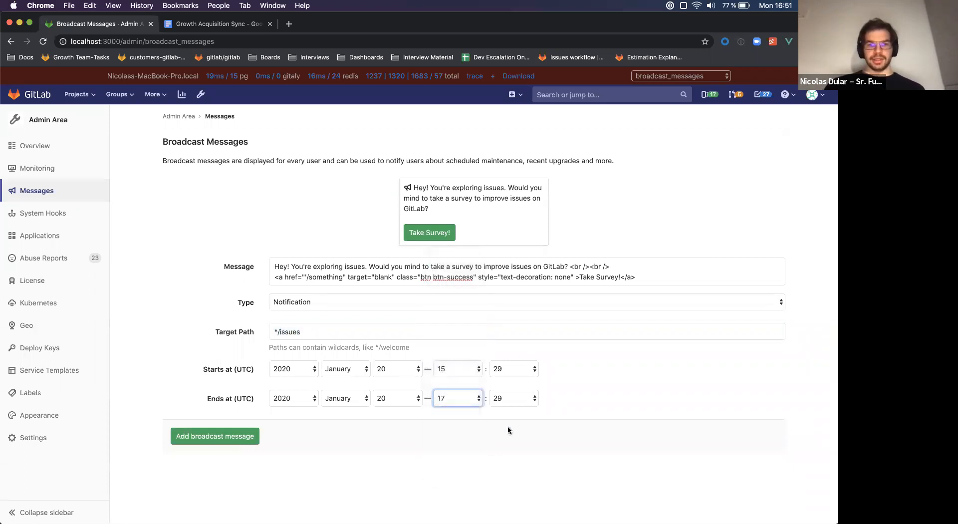
pyautogui.click(209, 437)
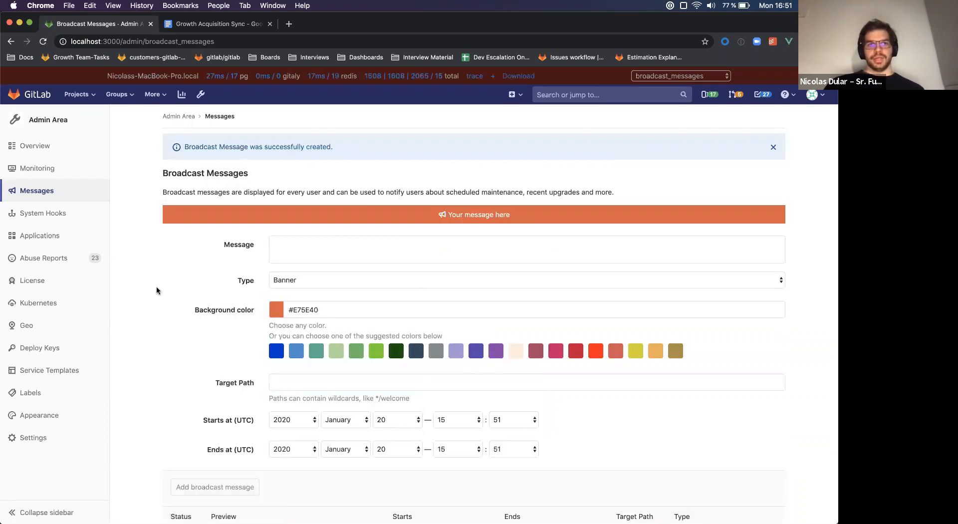
# Open the Html5 Boilerplate project in a new tab and go to its issue list to check the notification.
pyautogui.click(88, 92)
pyautogui.keyDown('super'); pyautogui.click(184, 162); pyautogui.keyUp('super')
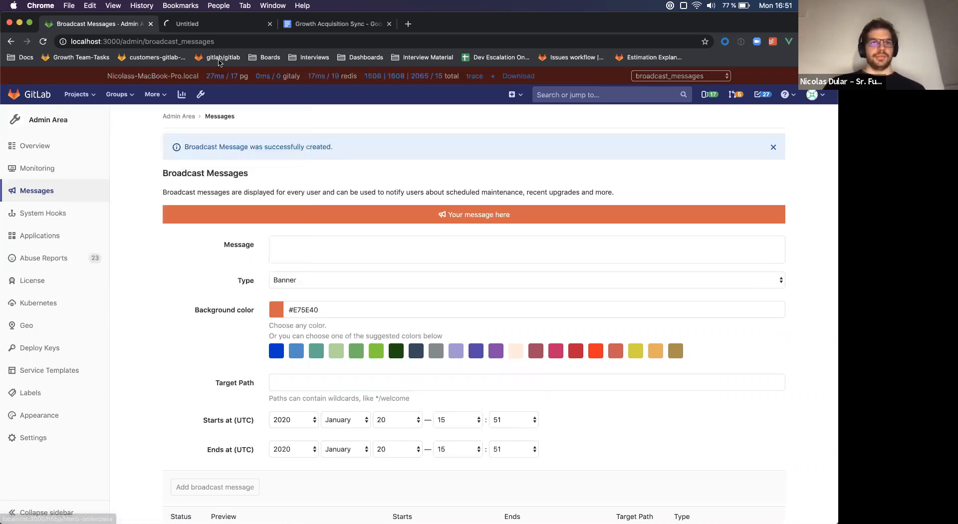
pyautogui.click(217, 28)
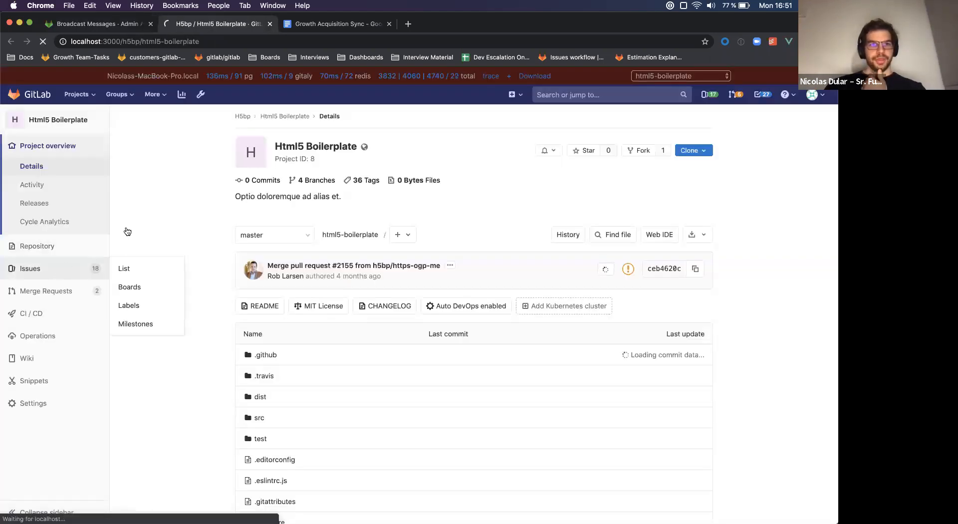
pyautogui.moveTo(95, 246)
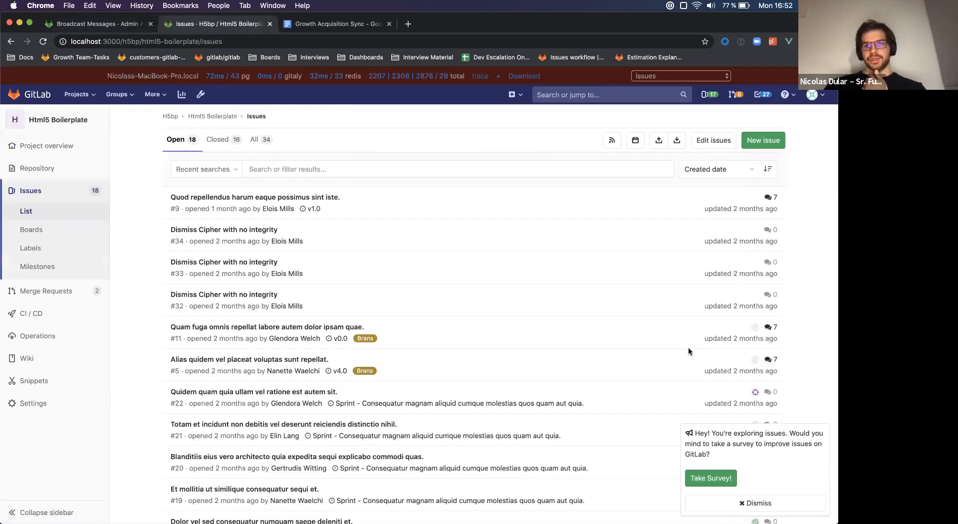
pyautogui.doubleClick(202, 41)
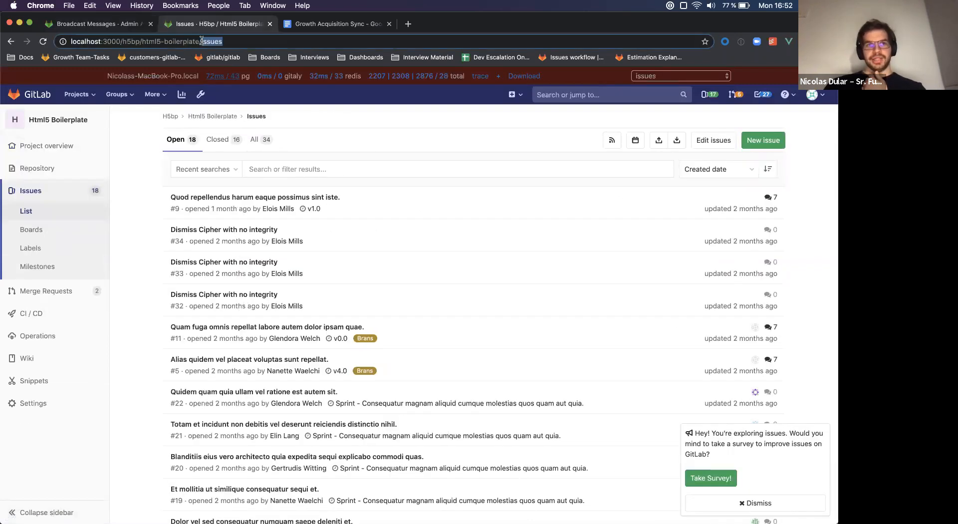
pyautogui.click(445, 135)
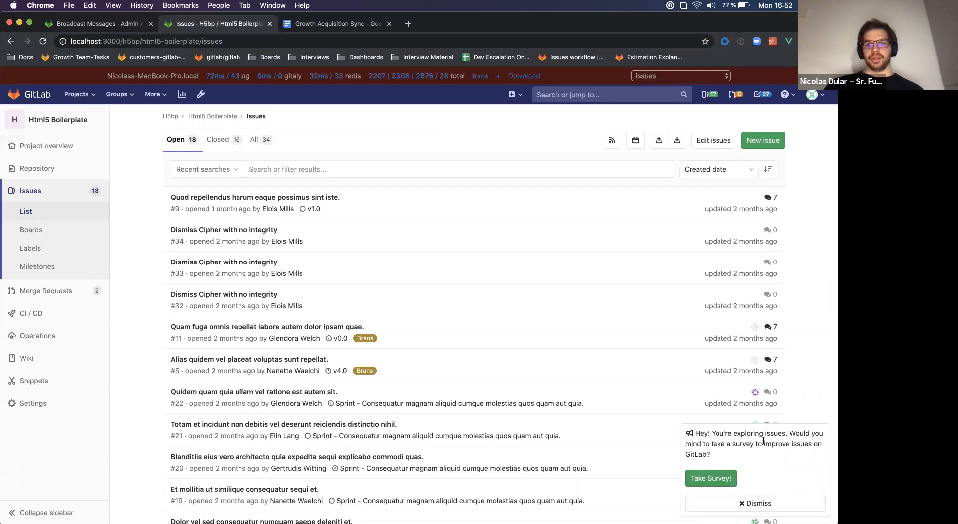
# Test the notification's Take Survey! link, and dismiss the notification on the issue list.
pyautogui.click(721, 480)
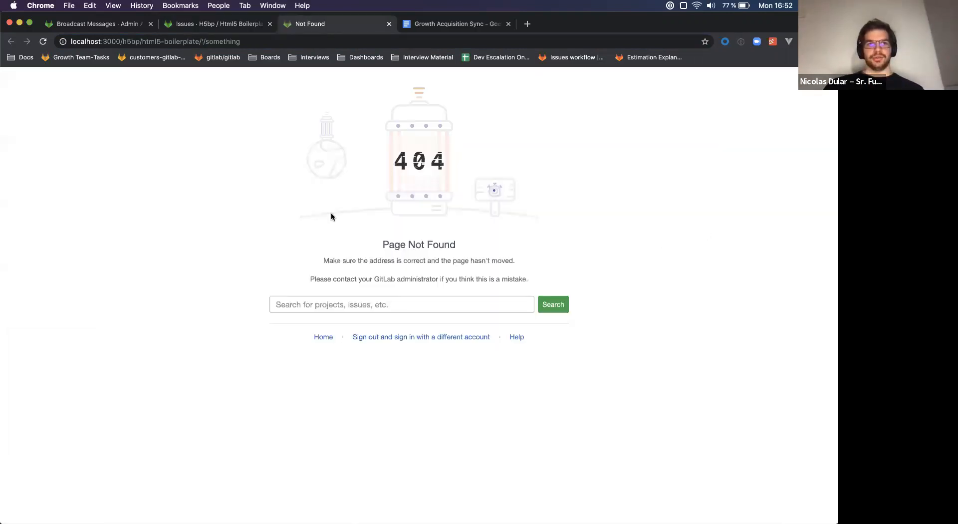
pyautogui.hotkey('ctrl', 'shift', 'Tab')
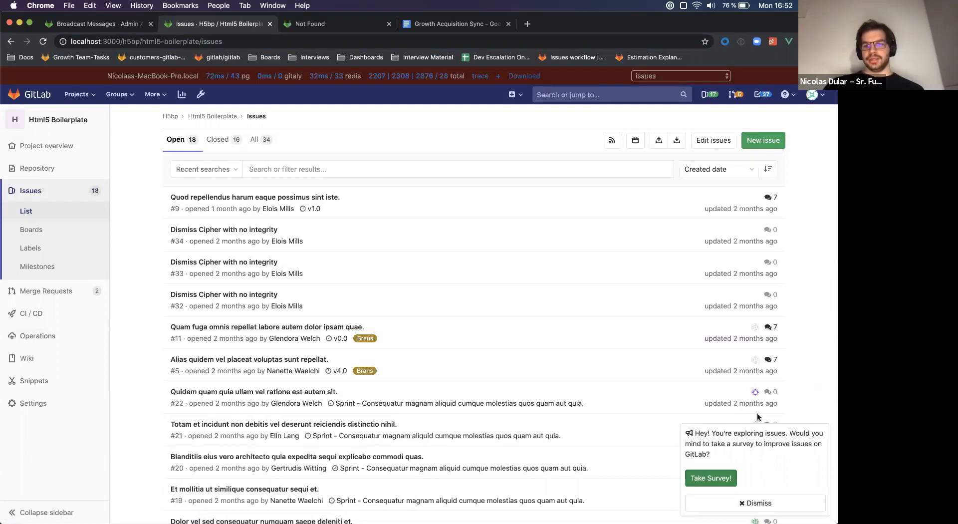
pyautogui.click(756, 503)
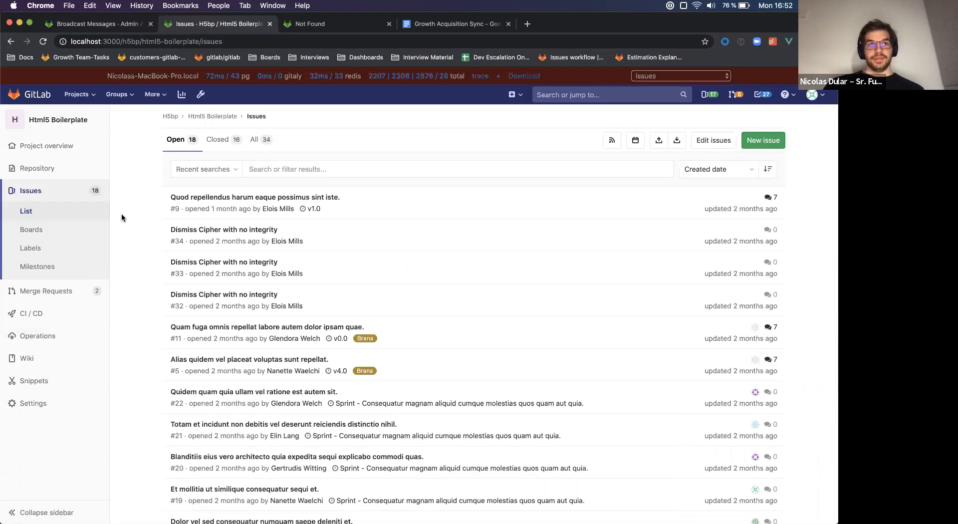
# Return to the Broadcast Messages admin page and view the list of created messages.
pyautogui.hotkey('ctrl', 'shift', 'Tab')
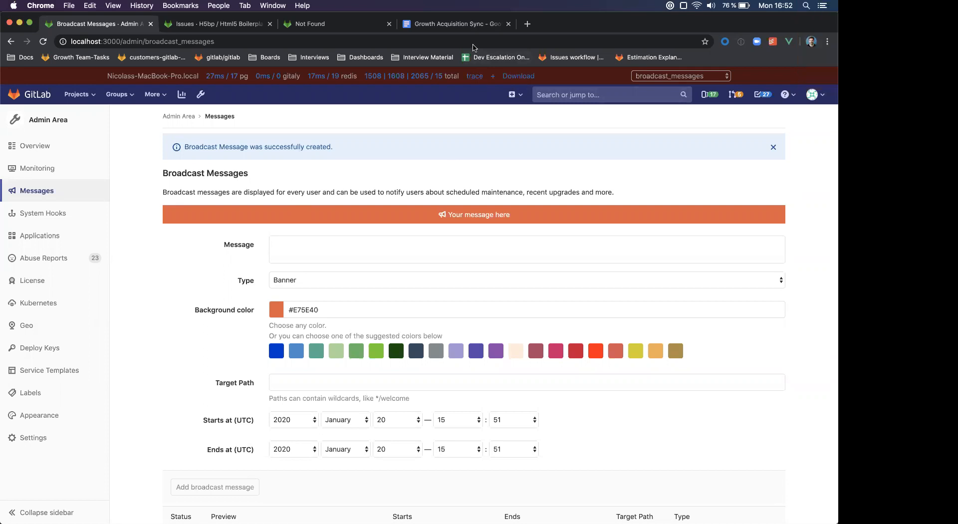
pyautogui.scroll(-2, 187, 347)
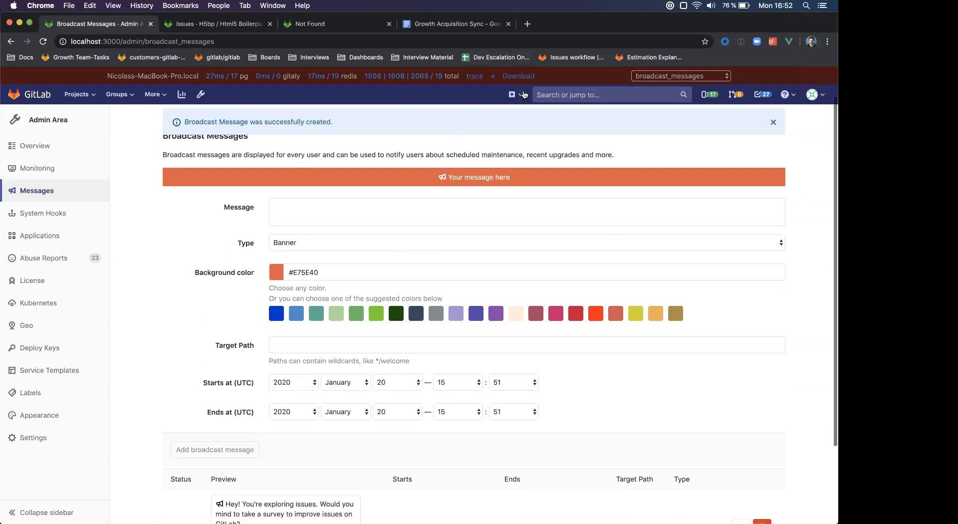